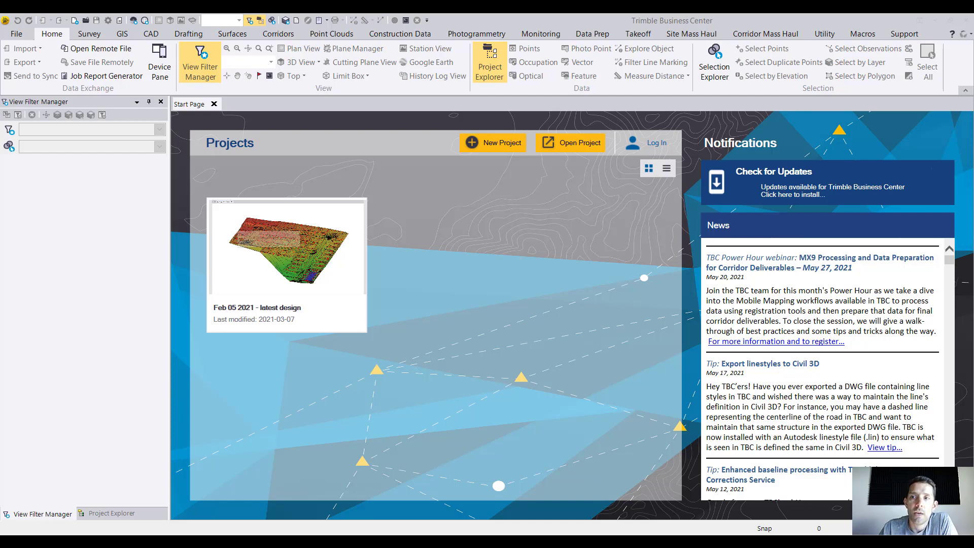
# Step: Show the Support tab's support and customization commands on the start page
pyautogui.click(906, 34)
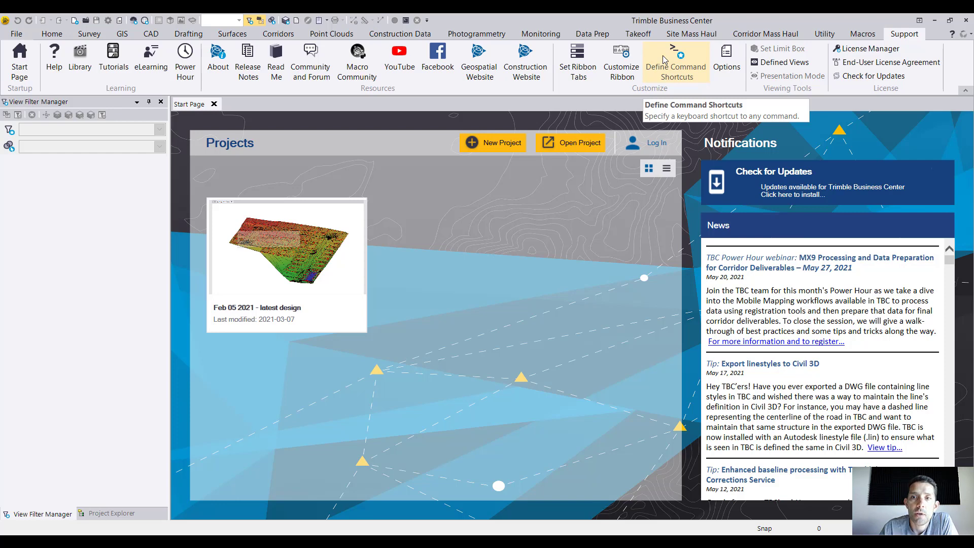
# Step: Open the Define Command Shortcuts dialog from the Support tab
pyautogui.click(664, 60)
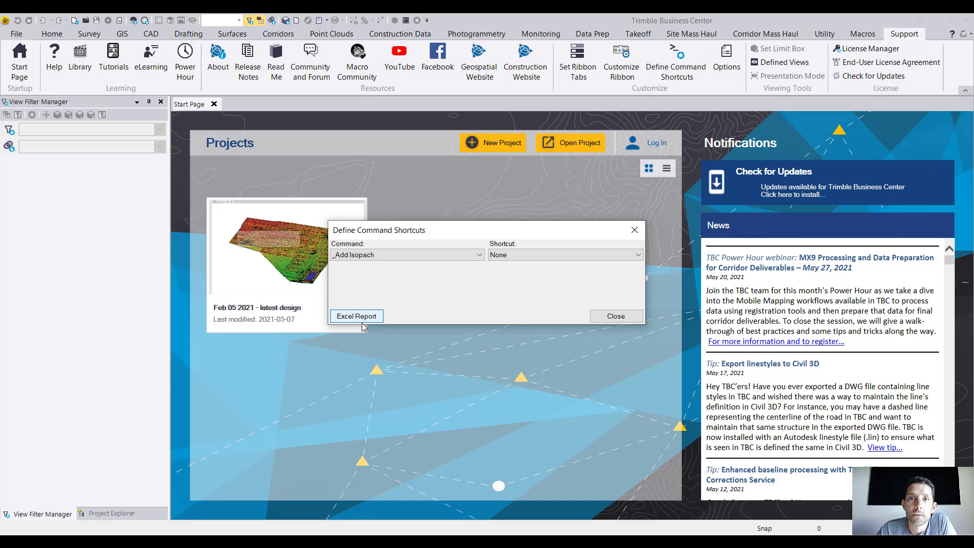
# Step: Export the command shortcuts to an Excel report and enlarge its window
pyautogui.click(356, 316)
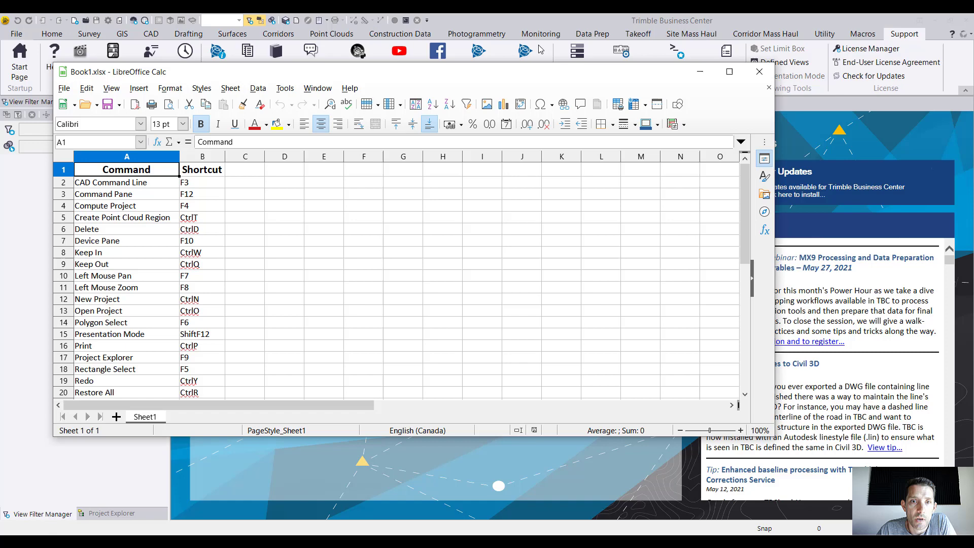
pyautogui.moveTo(533, 86); pyautogui.dragTo(596, 65)
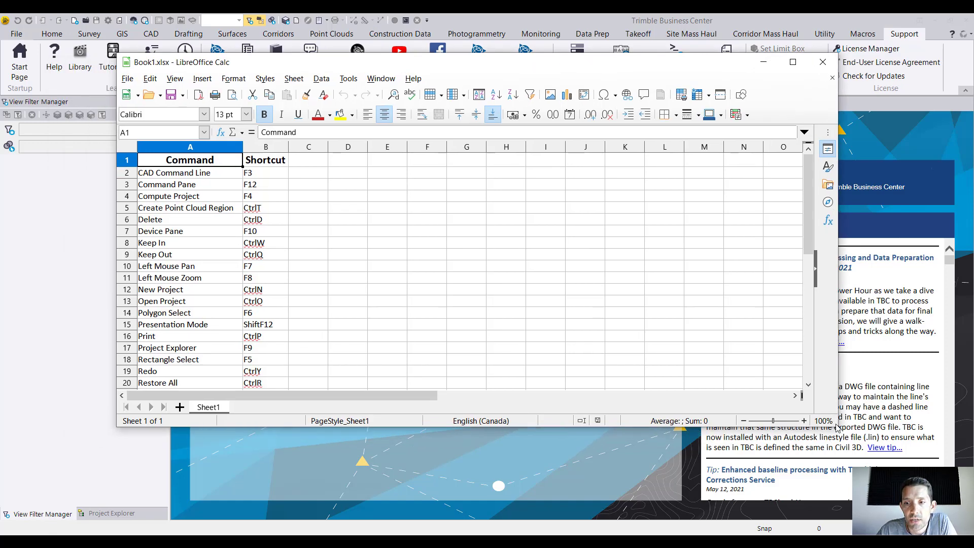
pyautogui.moveTo(837, 428); pyautogui.dragTo(858, 505)
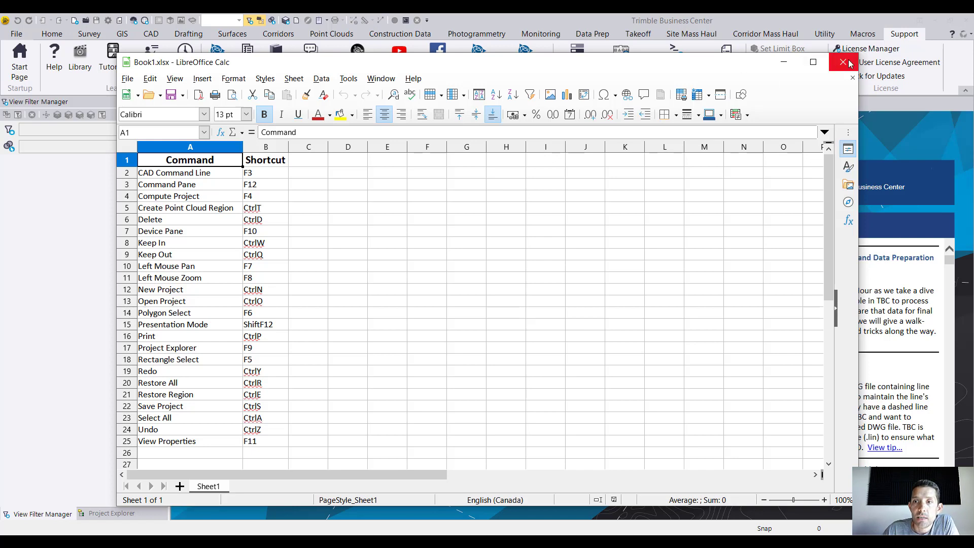
# Step: Select the Delete command in cell A6 and check its shortcut in B6
pyautogui.click(151, 220)
pyautogui.press('Right')
pyautogui.press('Left')
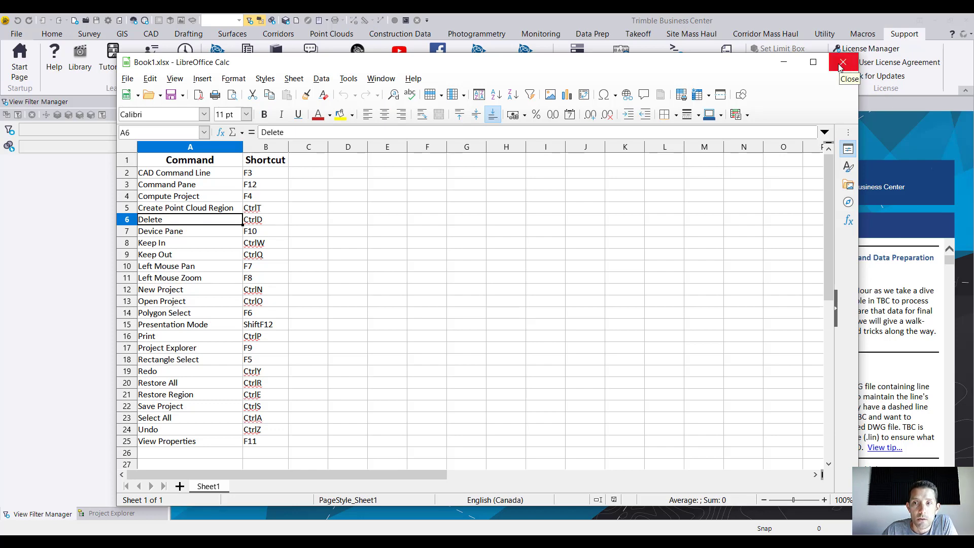
# Step: Close the Calc report and jump to the C commands in the Command list
pyautogui.click(841, 63)
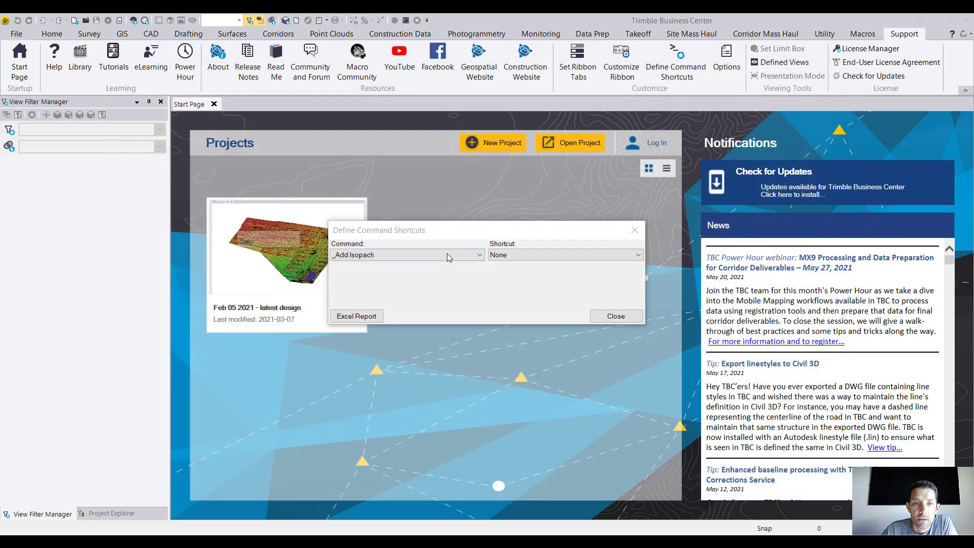
pyautogui.click(457, 256)
pyautogui.scroll(-3, 468, 289)
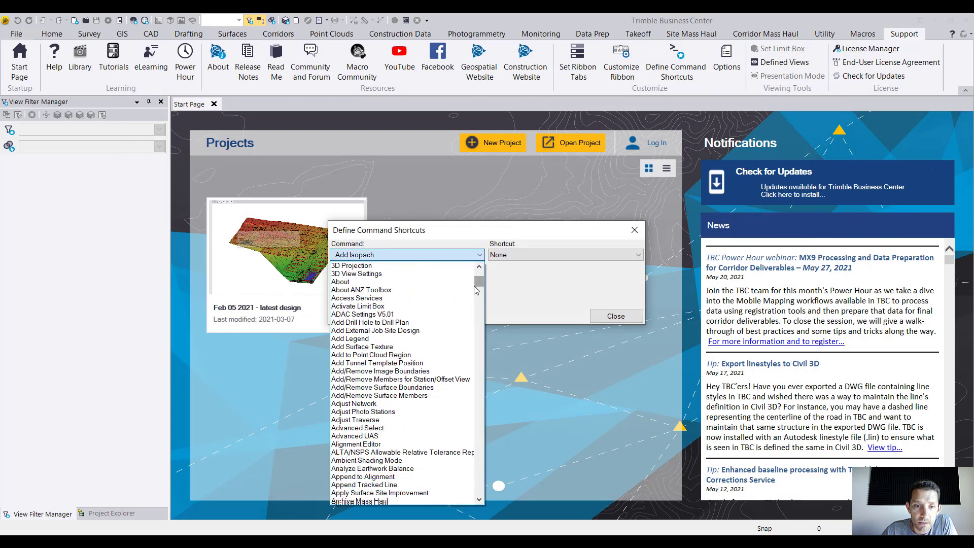
pyautogui.scroll(-3, 473, 296)
pyautogui.scroll(-10, 473, 296)
pyautogui.scroll(-10, 472, 297)
pyautogui.scroll(-10, 473, 296)
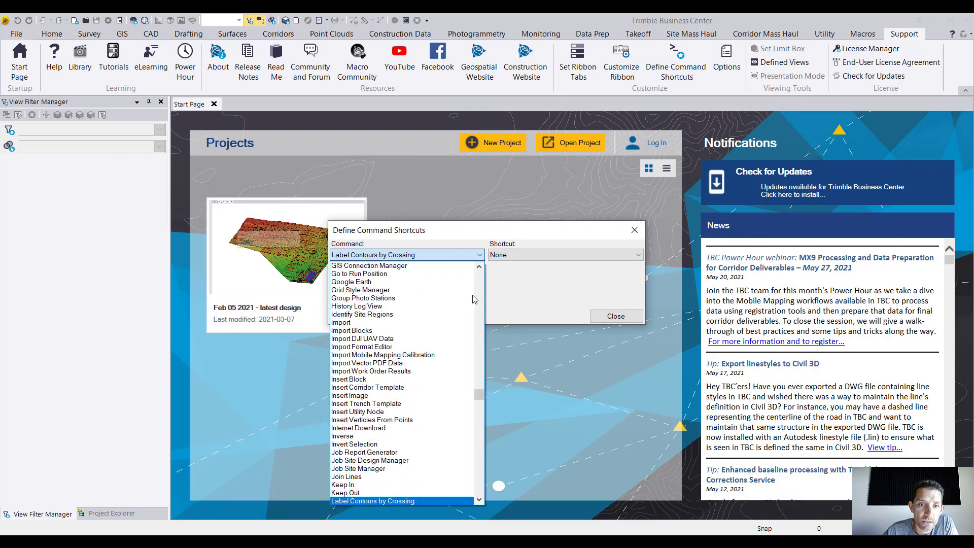
pyautogui.scroll(-3, 301, 357)
pyautogui.scroll(-2, 343, 358)
pyautogui.scroll(-2, 380, 358)
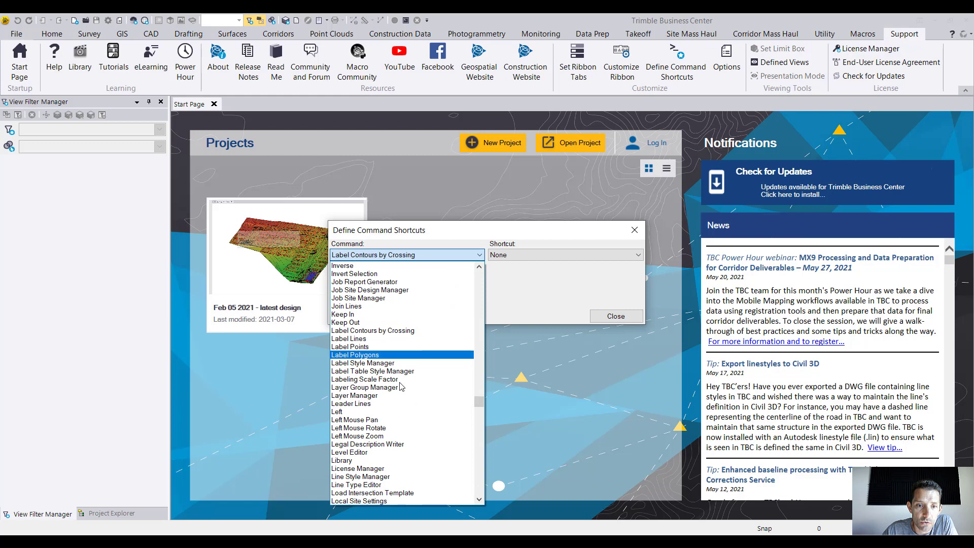
pyautogui.scroll(-2, 395, 358)
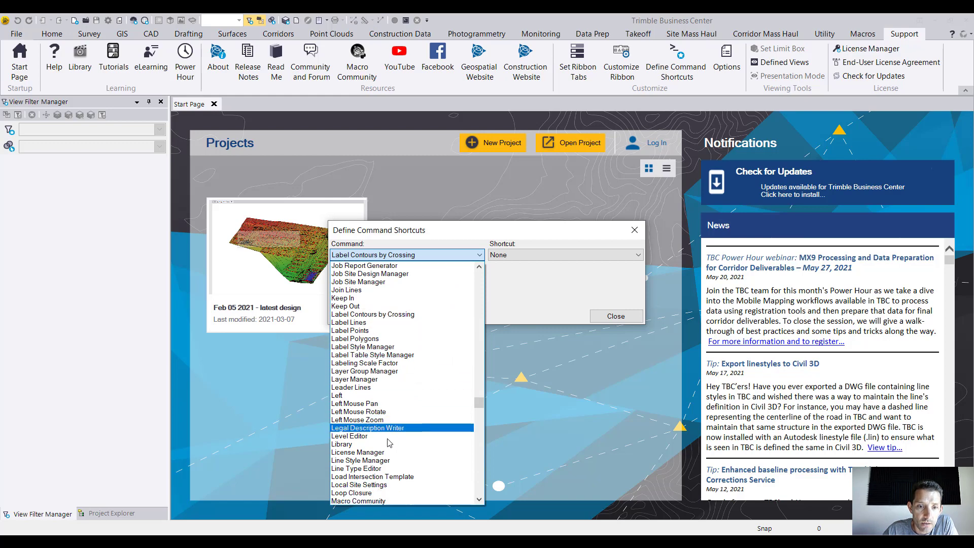
pyautogui.scroll(3, 381, 426)
pyautogui.scroll(5, 358, 404)
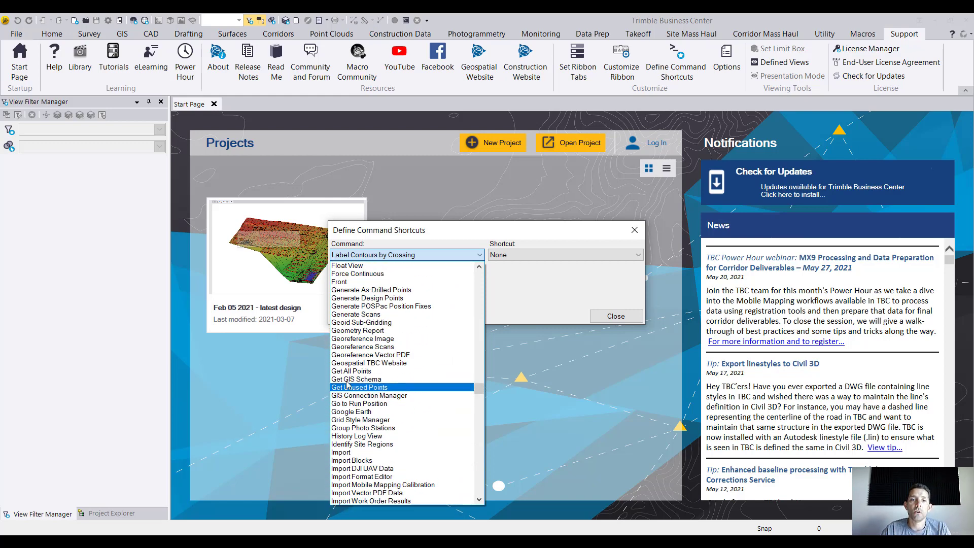
pyautogui.scroll(5, 339, 388)
pyautogui.press('c')
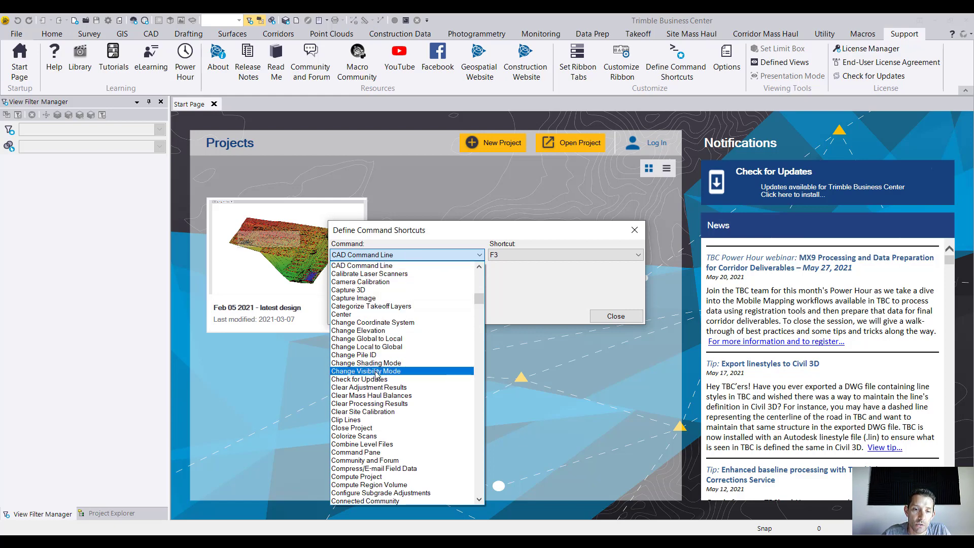
pyautogui.scroll(-1, 377, 375)
pyautogui.scroll(-1, 376, 379)
pyautogui.scroll(-1, 376, 380)
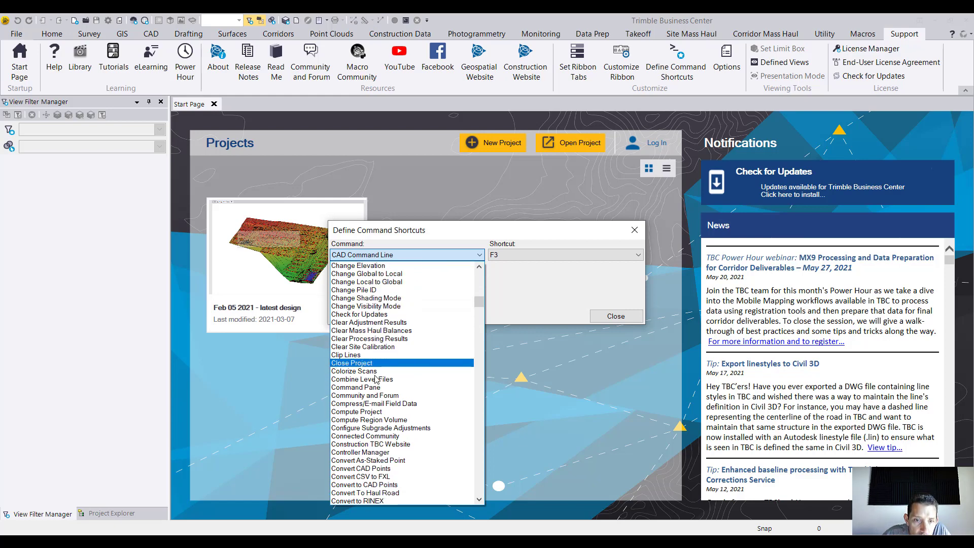
pyautogui.scroll(-2, 376, 379)
pyautogui.scroll(-2, 376, 379)
pyautogui.scroll(-2, 376, 379)
pyautogui.scroll(-2, 376, 379)
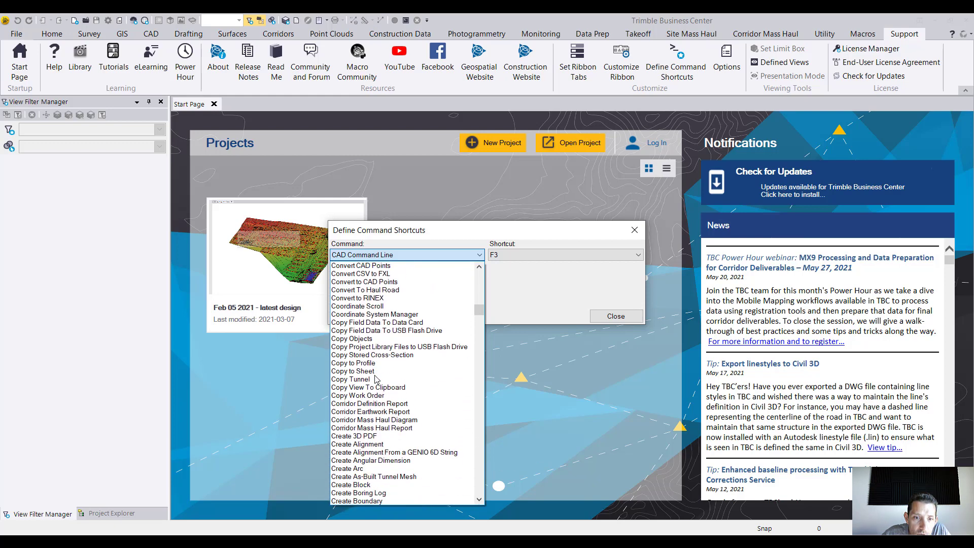
pyautogui.scroll(-1, 370, 438)
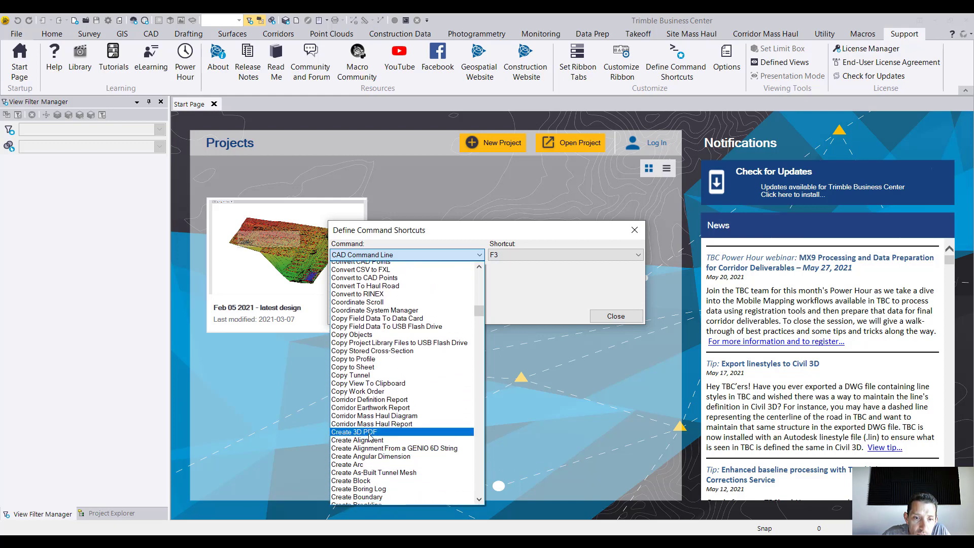
pyautogui.scroll(-1, 370, 438)
pyautogui.scroll(-1, 370, 439)
pyautogui.scroll(-1, 368, 440)
pyautogui.scroll(-1, 369, 440)
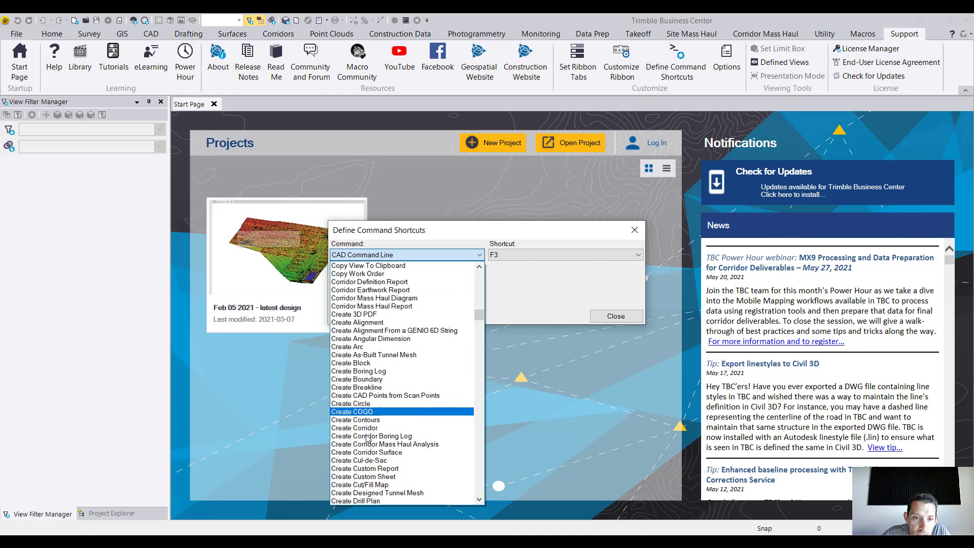
pyautogui.scroll(-1, 369, 439)
pyautogui.scroll(-1, 369, 440)
pyautogui.scroll(-1, 368, 438)
pyautogui.scroll(-1, 368, 439)
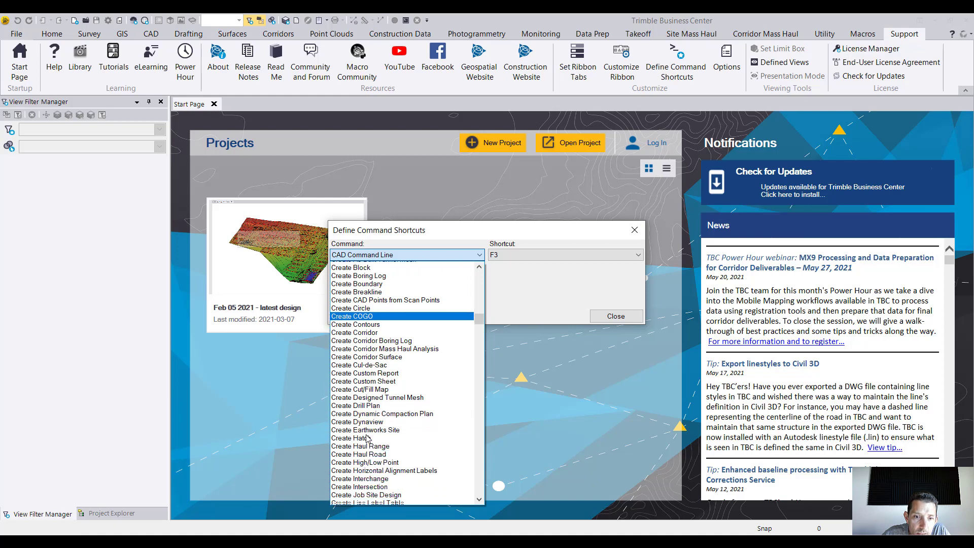
pyautogui.scroll(-1, 370, 411)
pyautogui.scroll(-1, 373, 365)
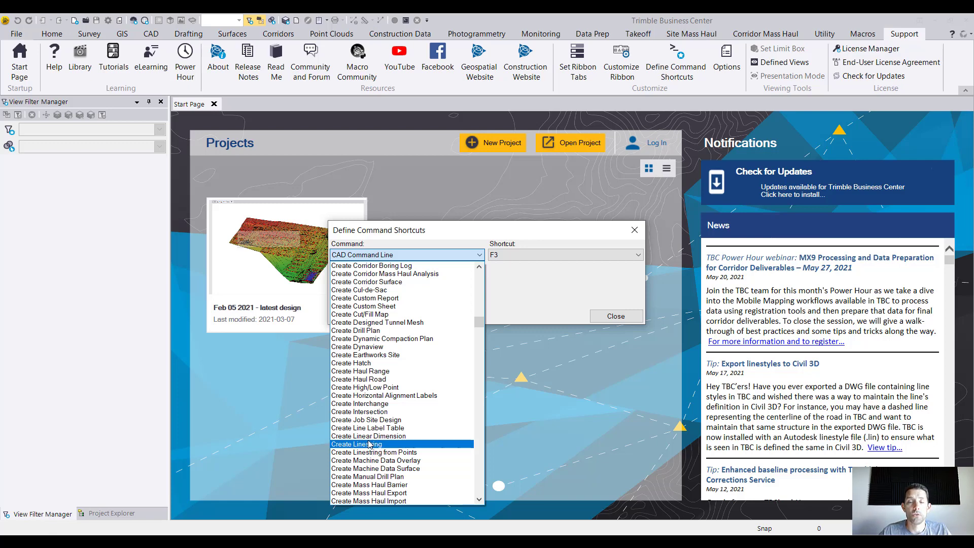
# Step: Choose Create Linestring as the command and assign it the CtrlL shortcut
pyautogui.click(374, 445)
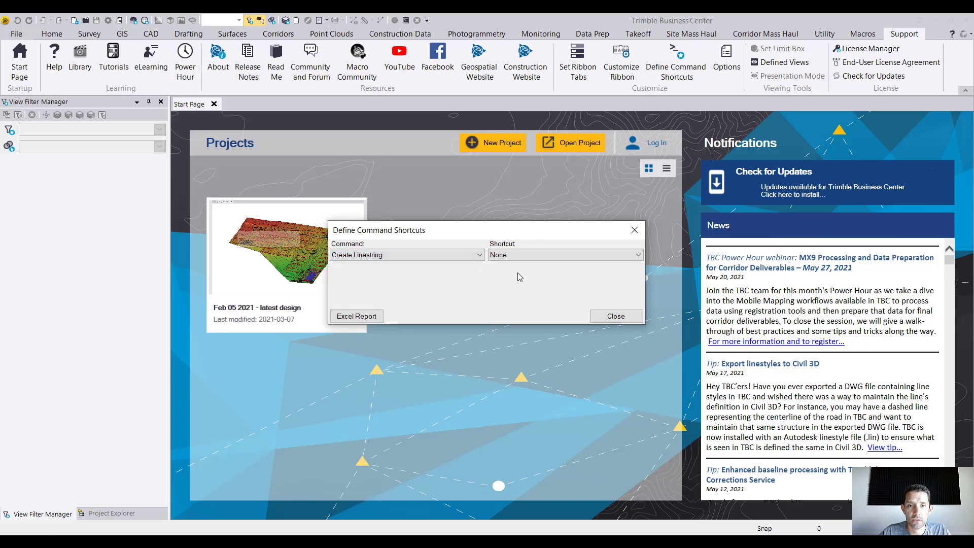
pyautogui.click(525, 255)
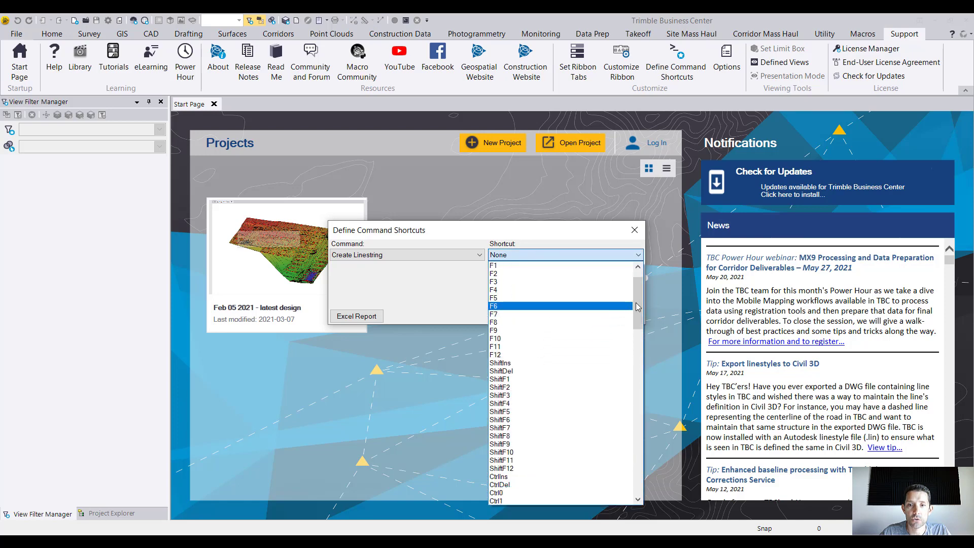
pyautogui.moveTo(637, 306); pyautogui.dragTo(630, 375)
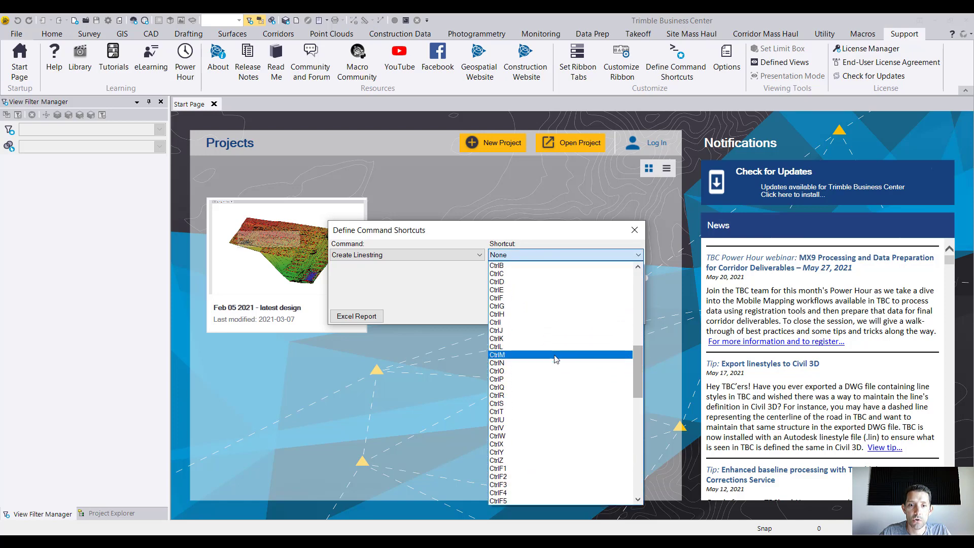
pyautogui.click(563, 347)
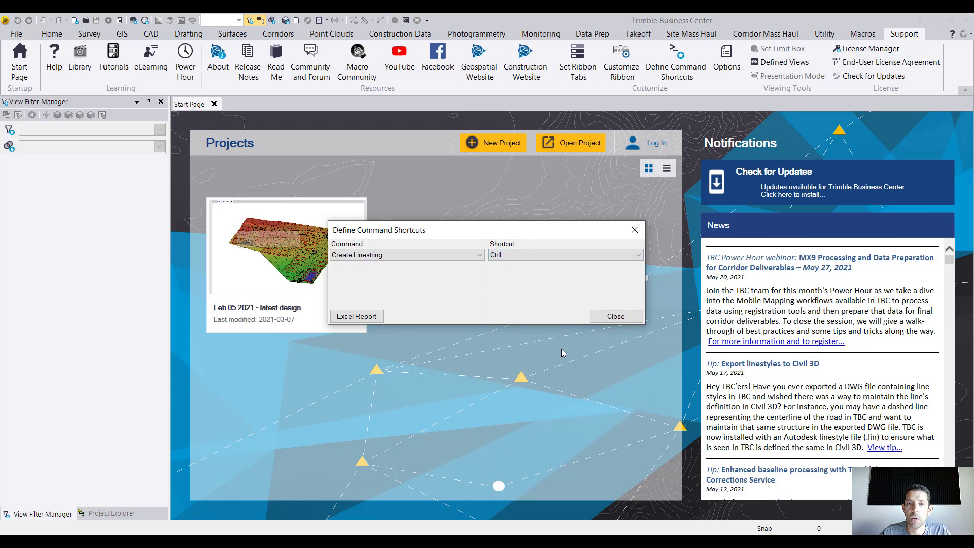
# Step: Close the shortcuts dialog and create a new project from <Blank Template>
pyautogui.click(613, 317)
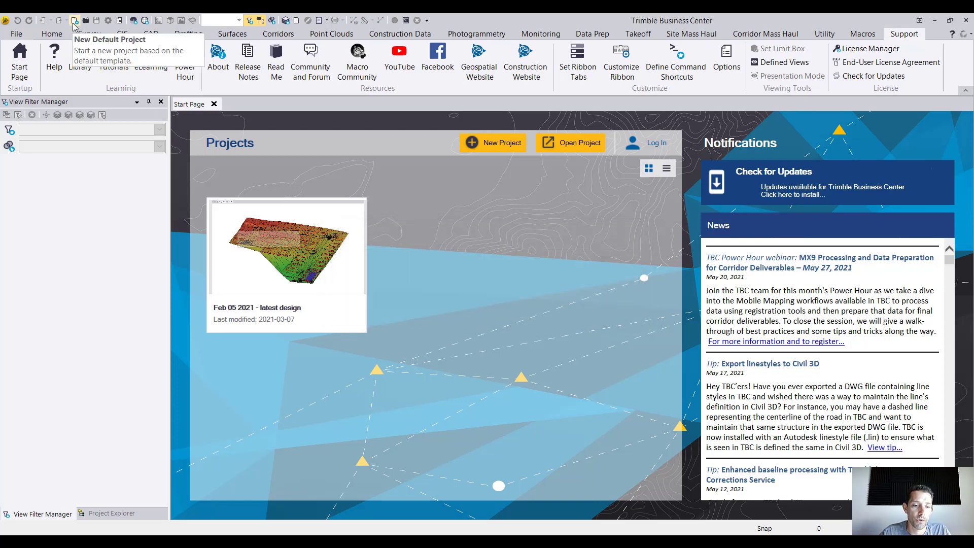
pyautogui.hotkey('ctrl', 'l')
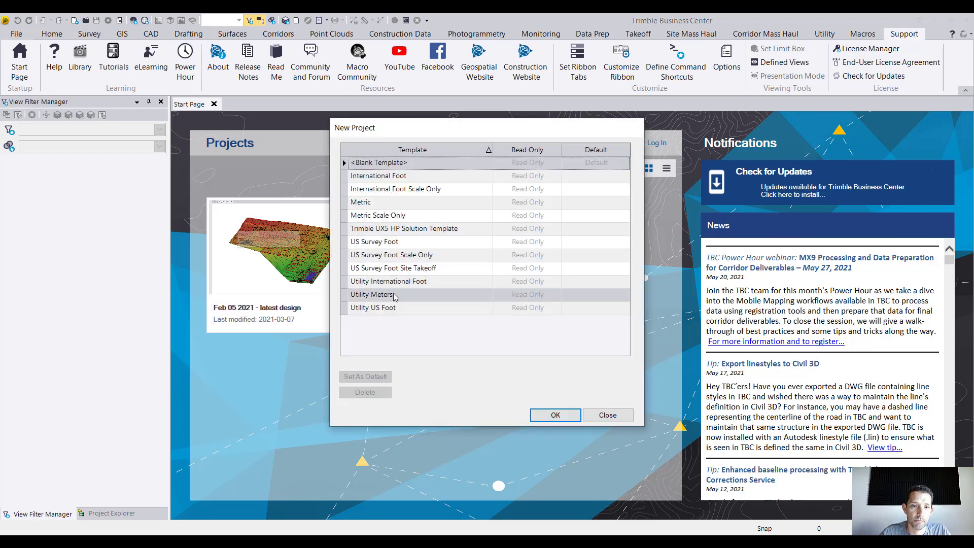
pyautogui.click(556, 417)
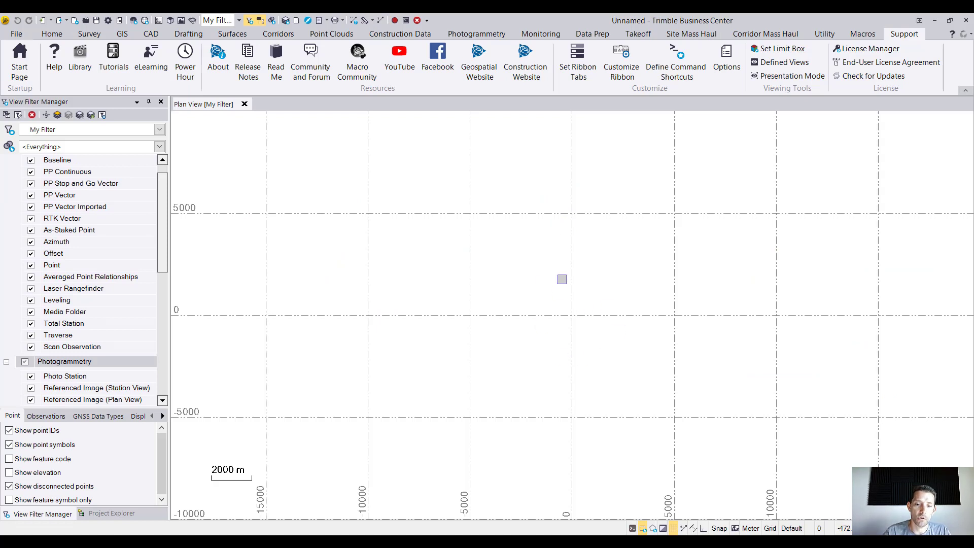
pyautogui.write('cl')
# Step: Bring up the Create Linestring pane beside the new project's plan view
pyautogui.press('Return')
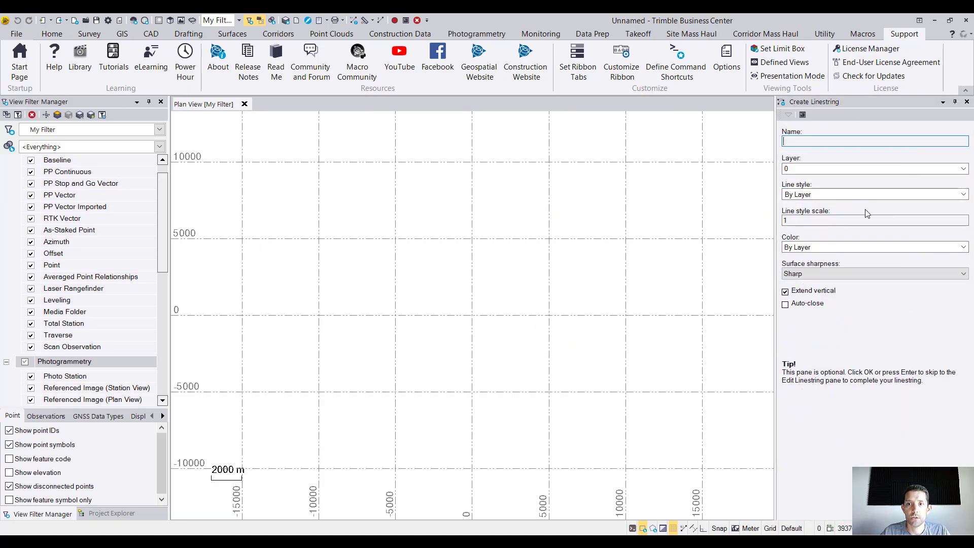